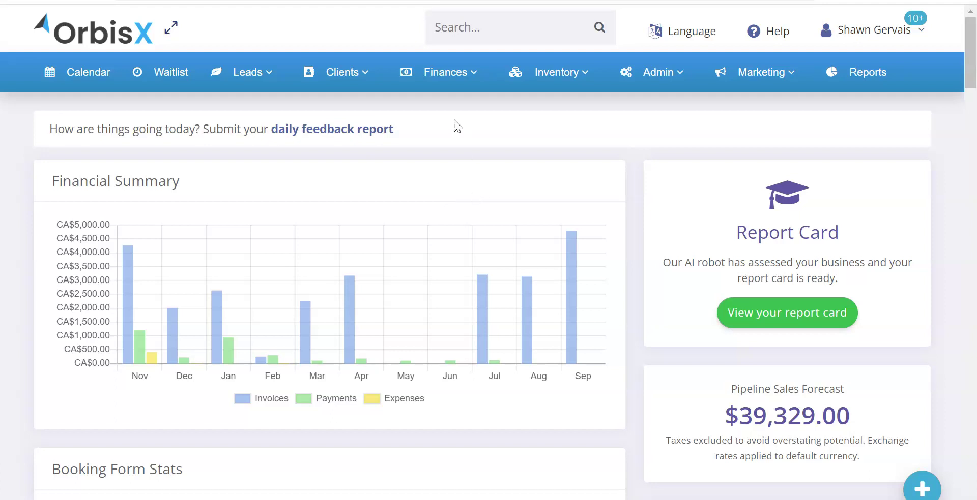
# Open the Super Company invoice for the 2013 Hyundai Elantra from the list of invoices
pyautogui.moveTo(445, 90)
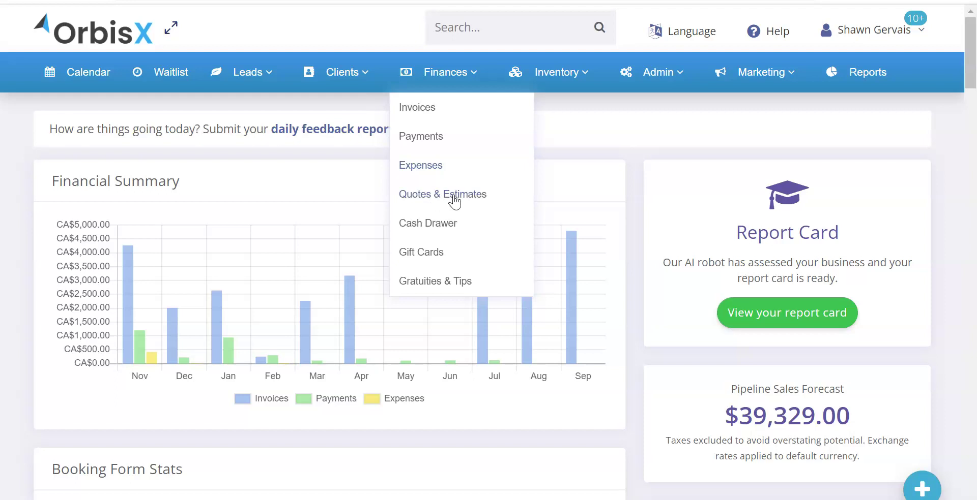
pyautogui.click(422, 112)
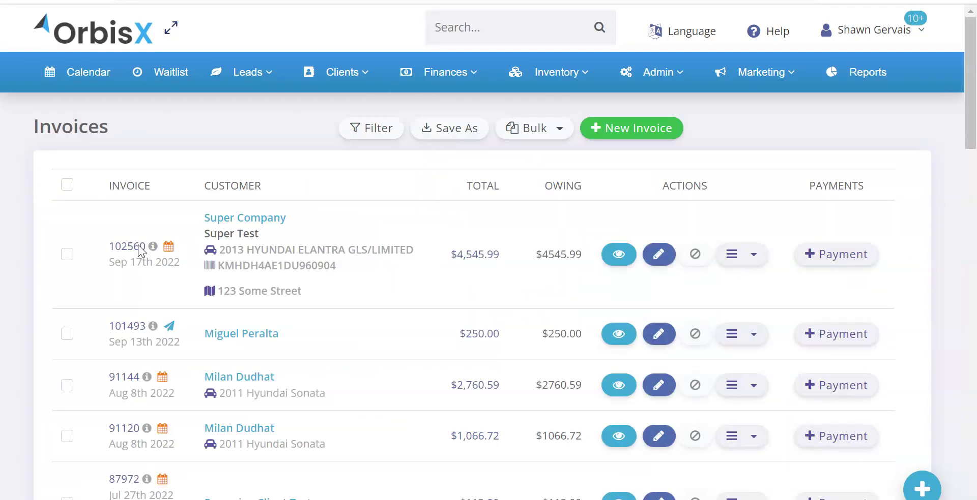
pyautogui.click(252, 217)
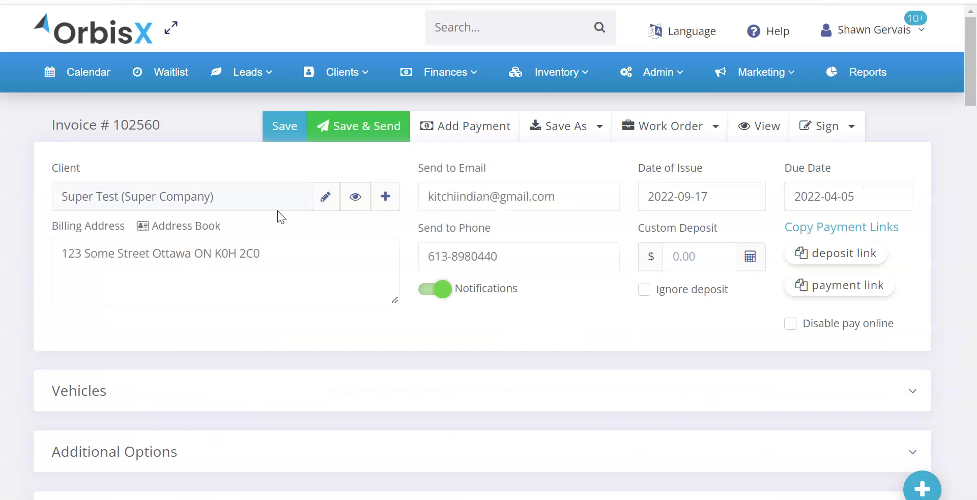
# Add a 5% Shop Fee line item to the invoice with the description "5% admin fee for handling your car with care :)"
pyautogui.scroll(-10, 276, 210)
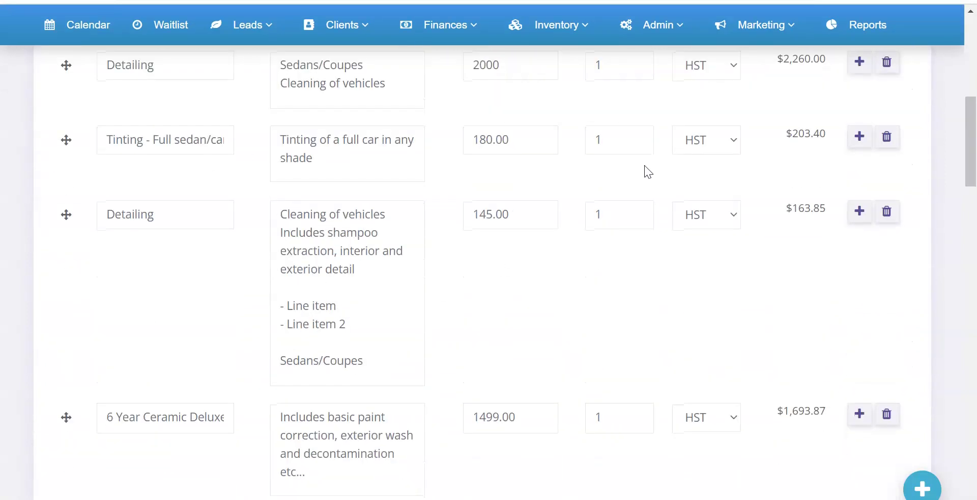
pyautogui.scroll(-10, 405, 213)
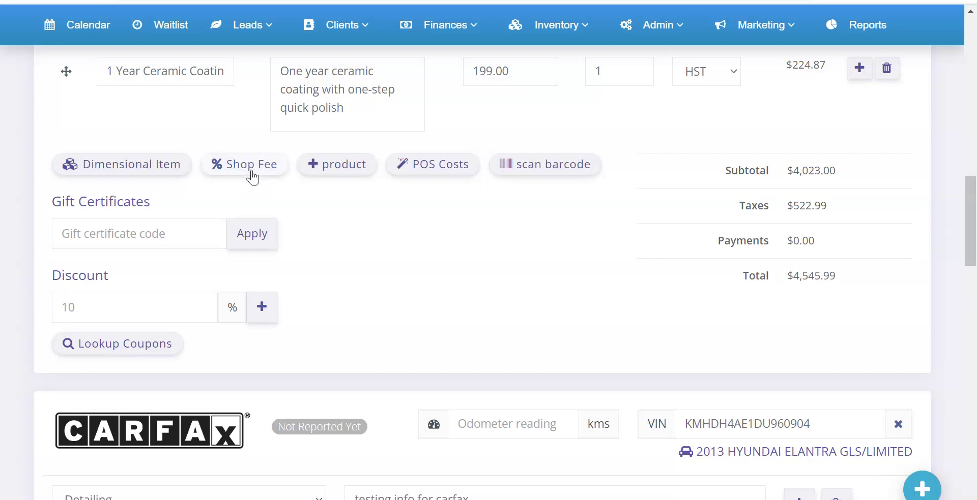
pyautogui.click(250, 168)
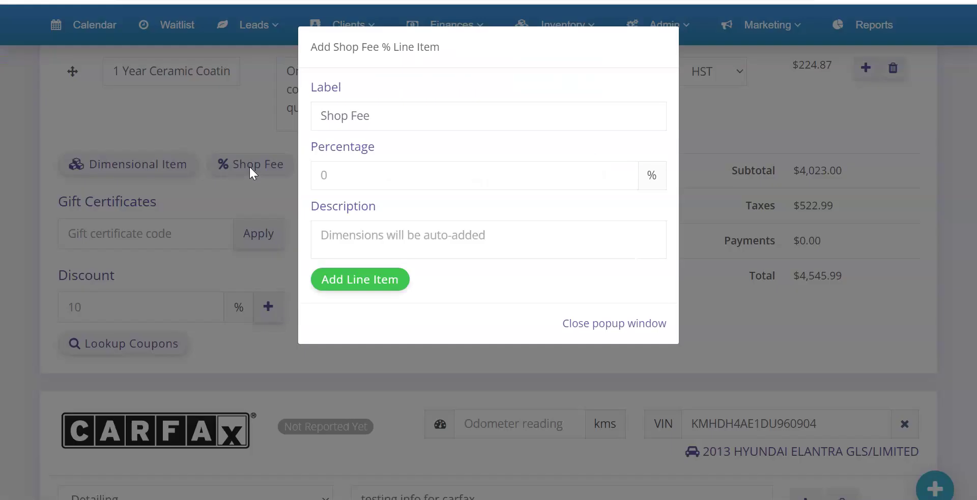
pyautogui.click(349, 176)
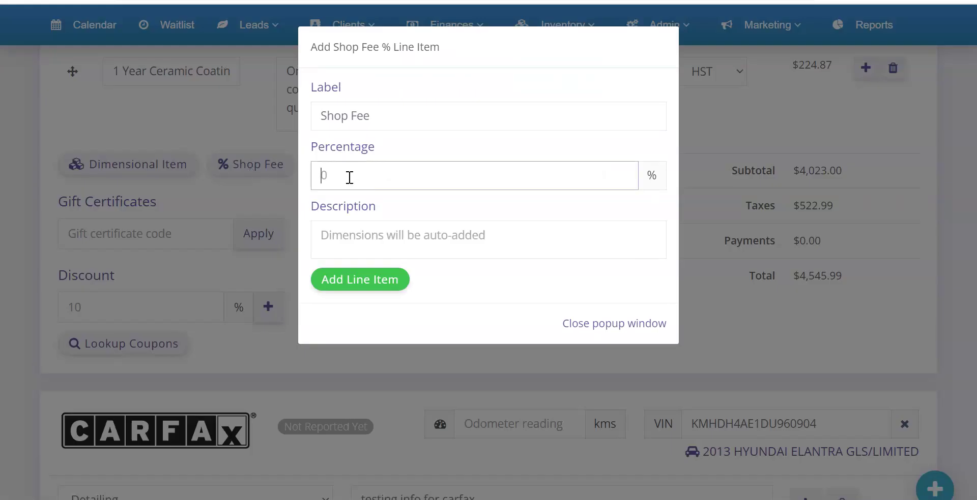
pyautogui.click(427, 235)
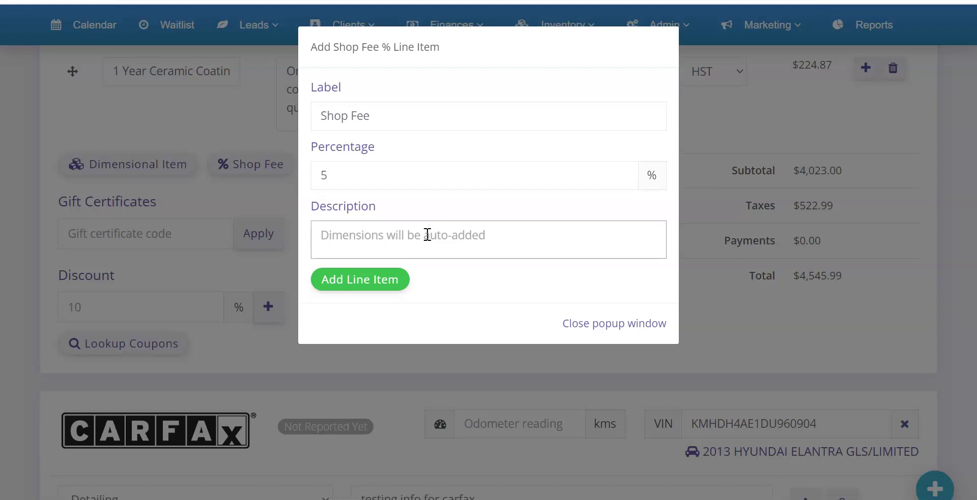
pyautogui.write('5% a')
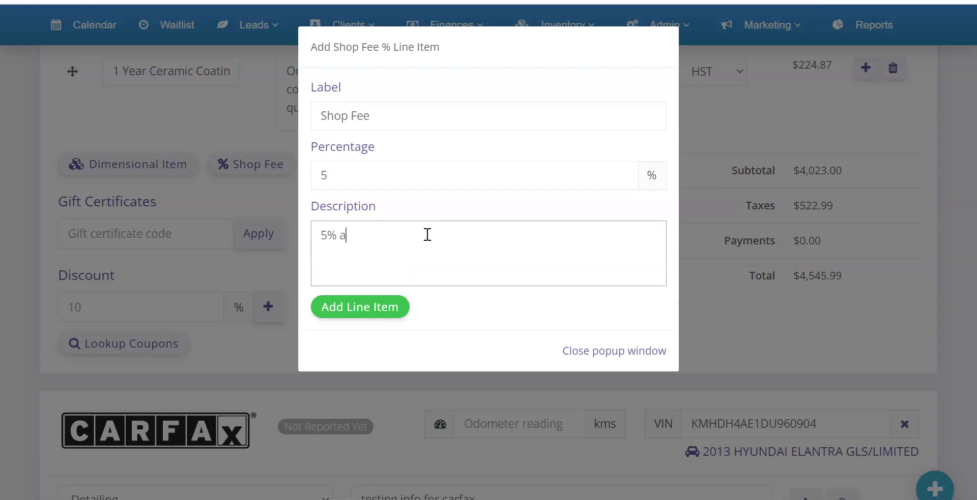
pyautogui.write('dmin fee for handling your car with care :)')
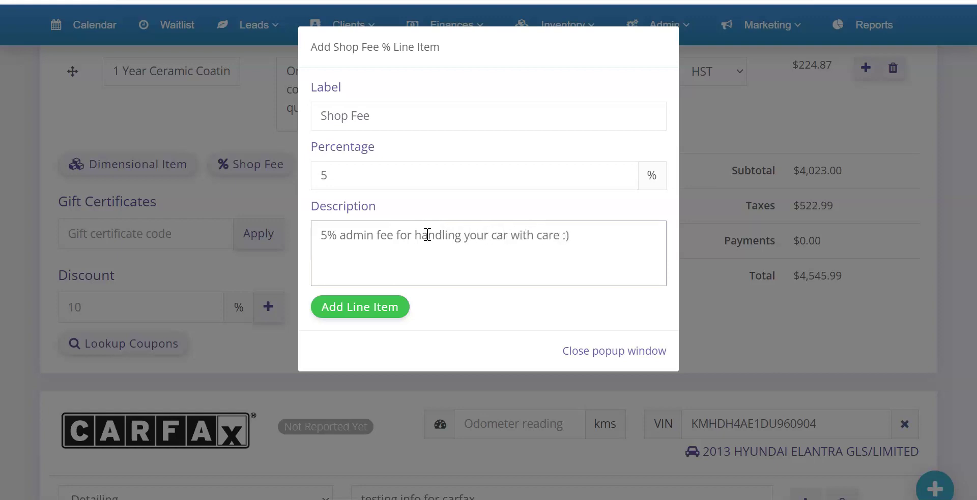
pyautogui.click(362, 312)
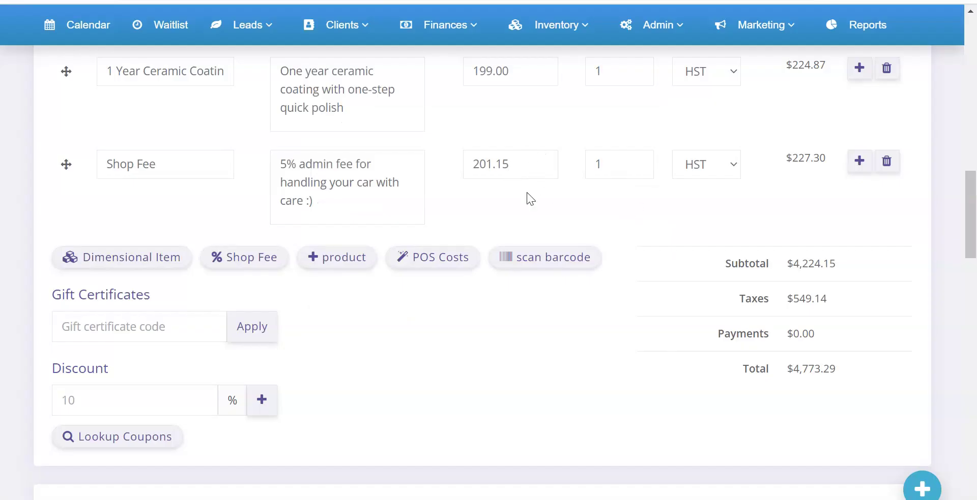
# Examine the Shop Fee line's label, description and amount alongside the other items on the invoice
pyautogui.scroll(10, 610, 126)
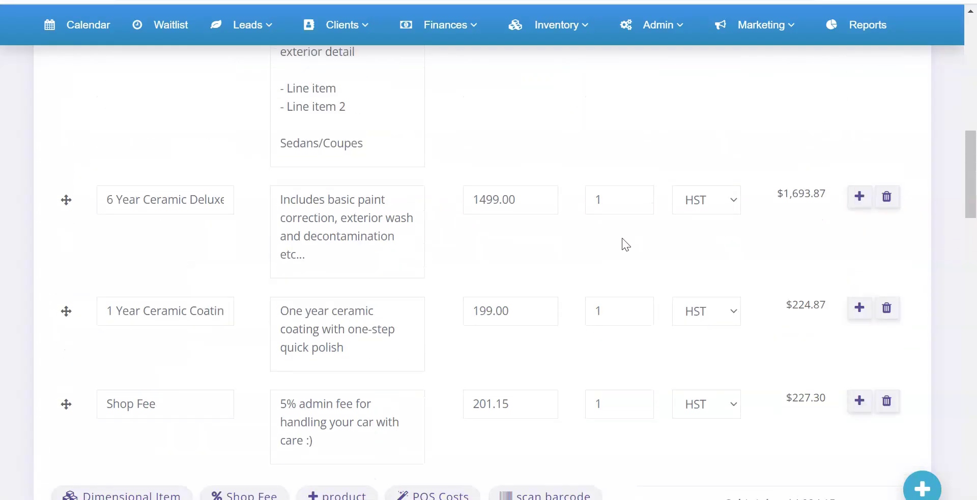
pyautogui.scroll(-13, 563, 228)
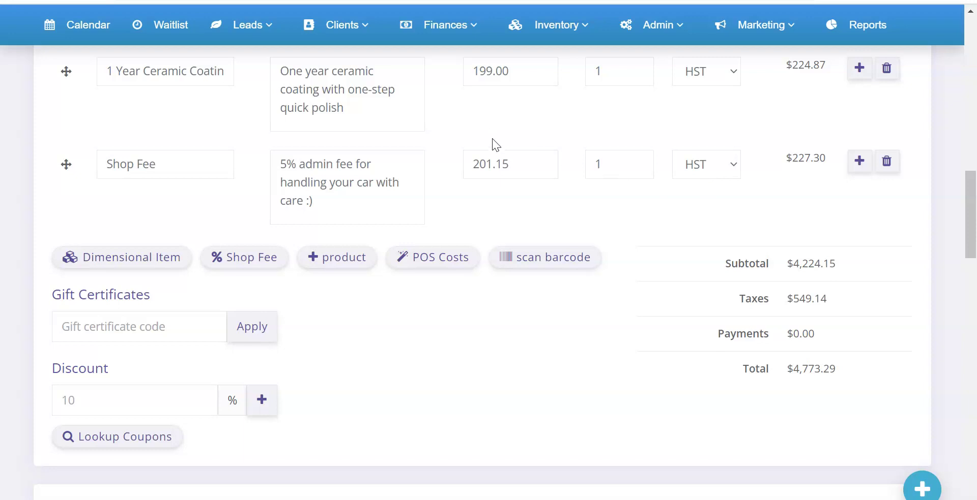
pyautogui.scroll(3, 495, 145)
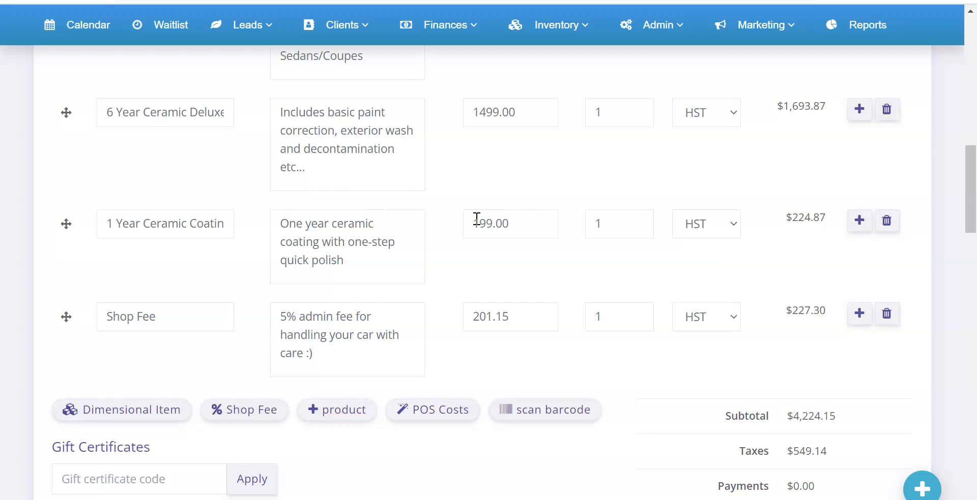
pyautogui.click(344, 353)
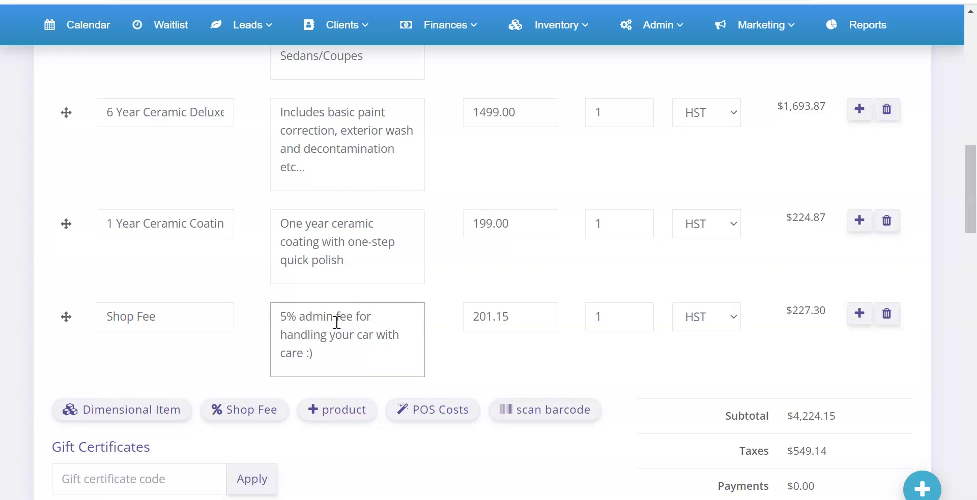
pyautogui.click(376, 320)
pyautogui.click(345, 358)
pyautogui.click(185, 318)
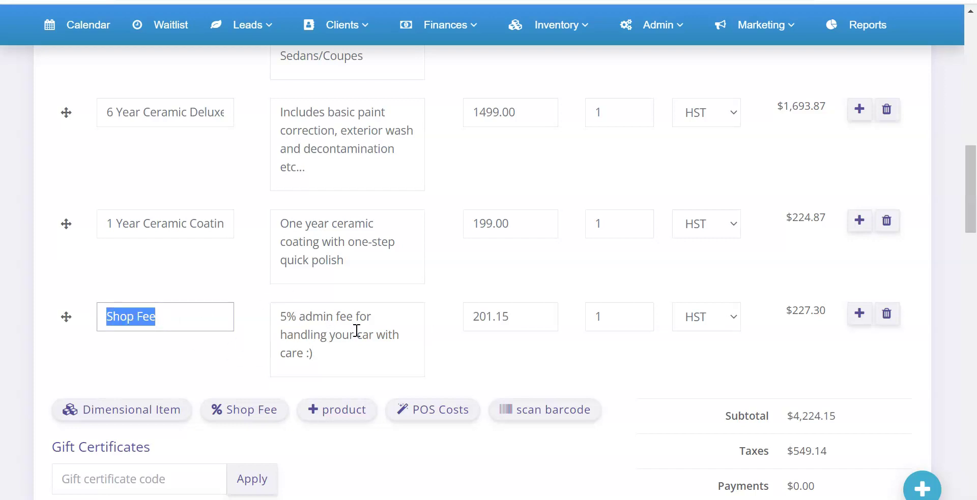
# Open the Tinting Job estimate from the list of quotes and estimates
pyautogui.moveTo(445, 25)
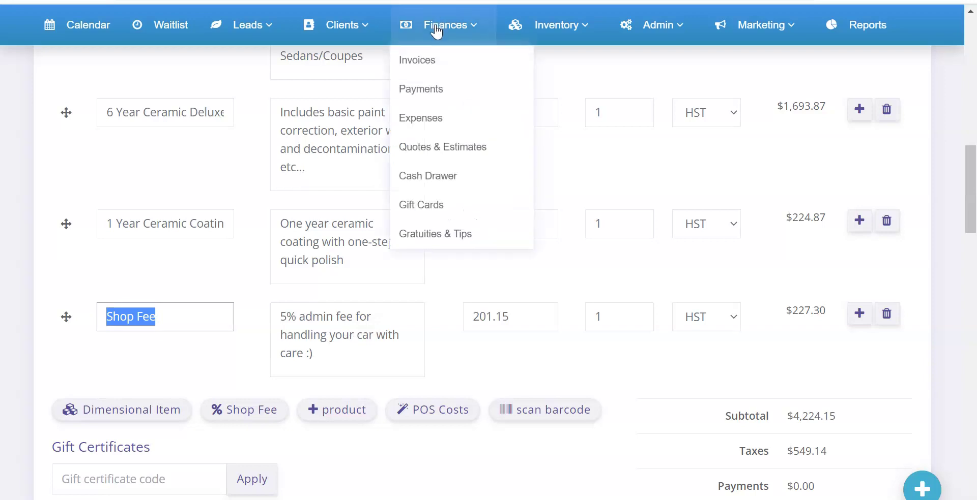
pyautogui.click(467, 153)
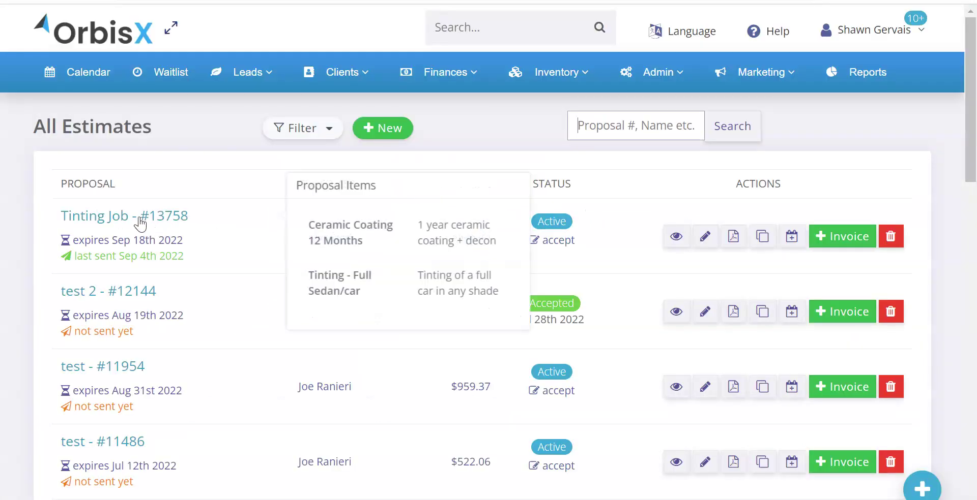
pyautogui.click(140, 217)
# Add a 10% shop fee line to The Best Option, labelled "Admin Fee" and described as "admin fee"
pyautogui.scroll(-12, 273, 223)
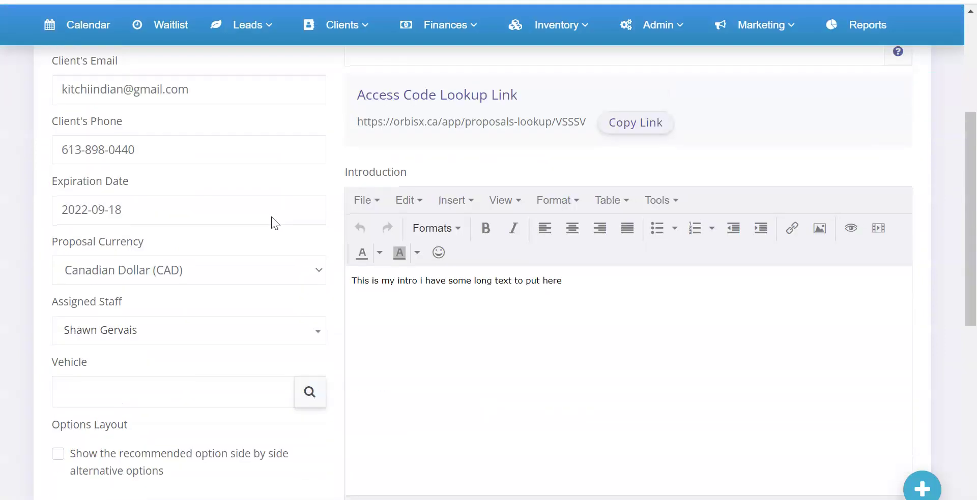
pyautogui.click(276, 205)
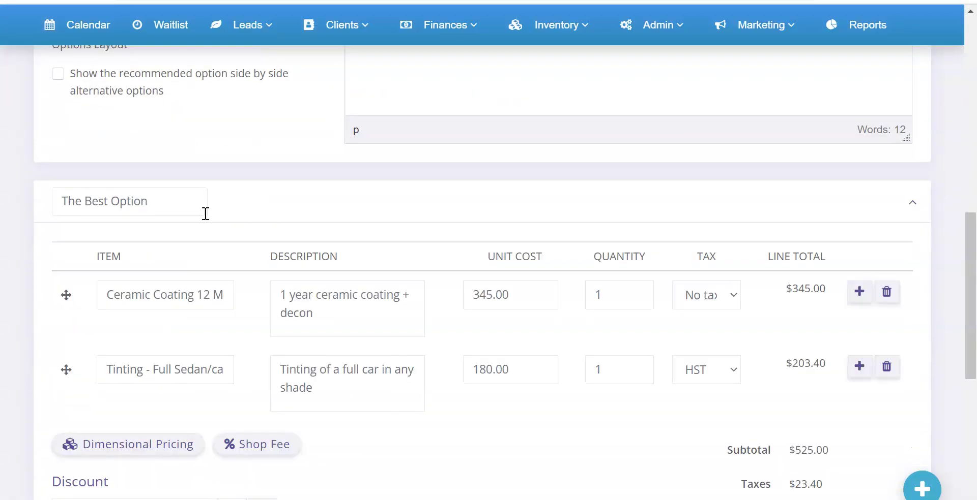
pyautogui.scroll(-2, 264, 259)
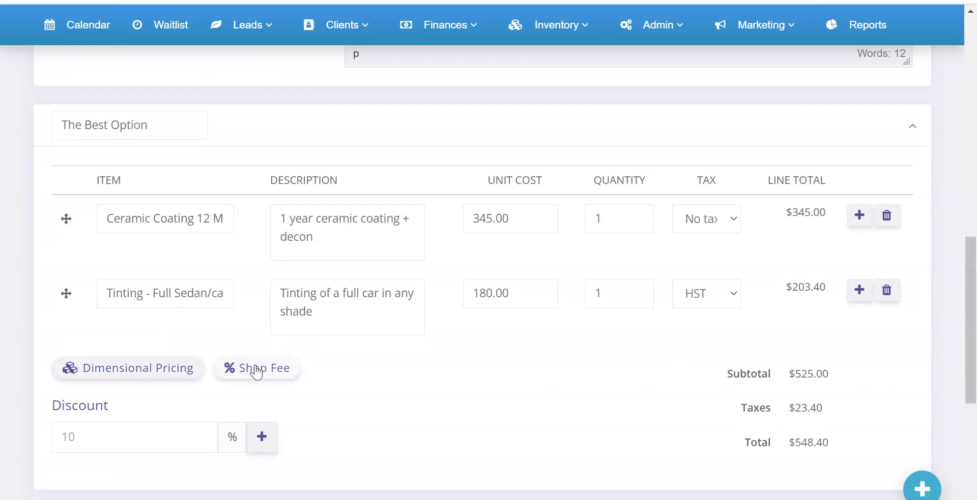
pyautogui.click(274, 375)
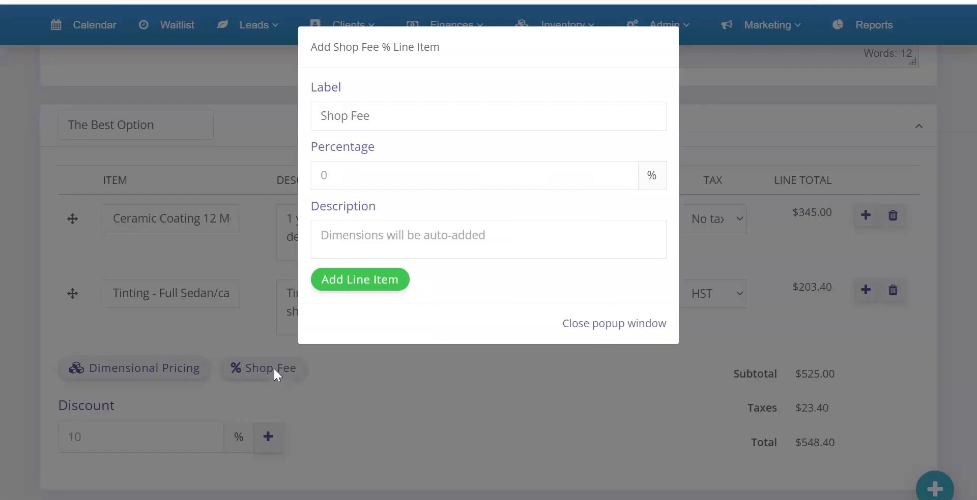
pyautogui.click(368, 174)
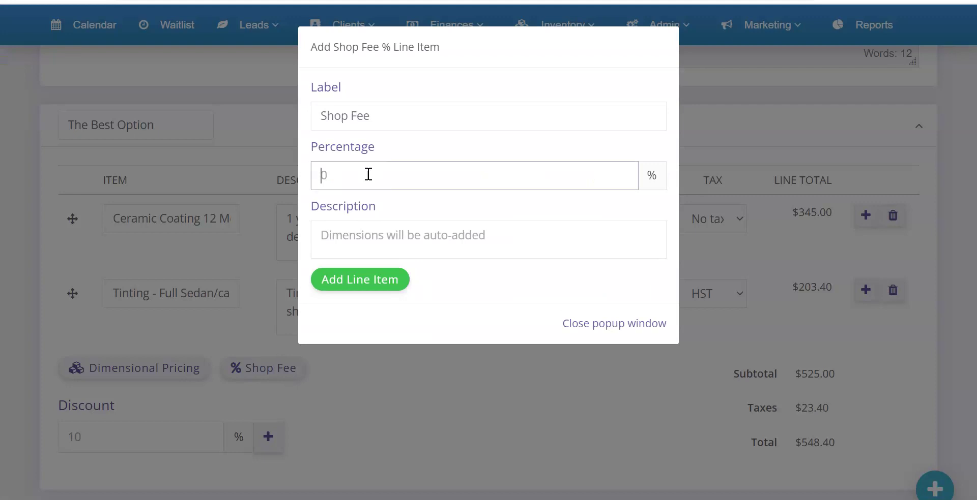
pyautogui.write('10')
pyautogui.click(377, 235)
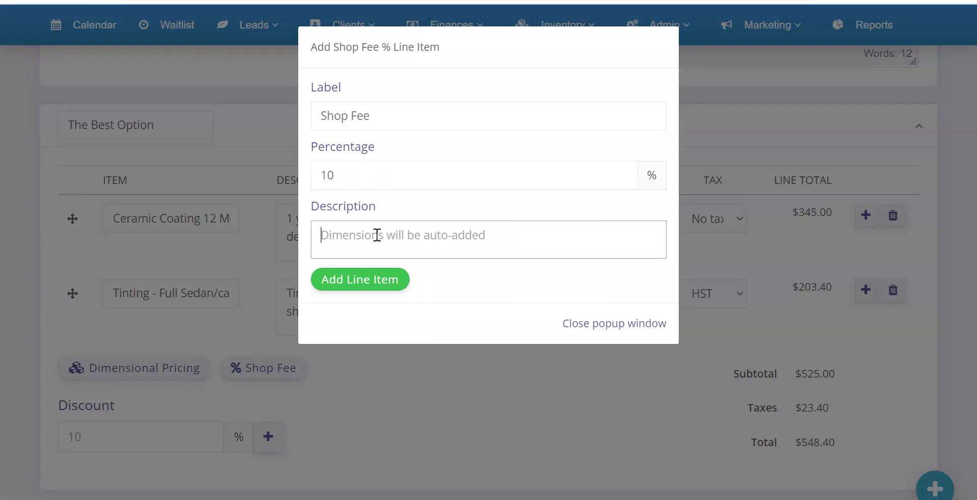
pyautogui.write('admin fee')
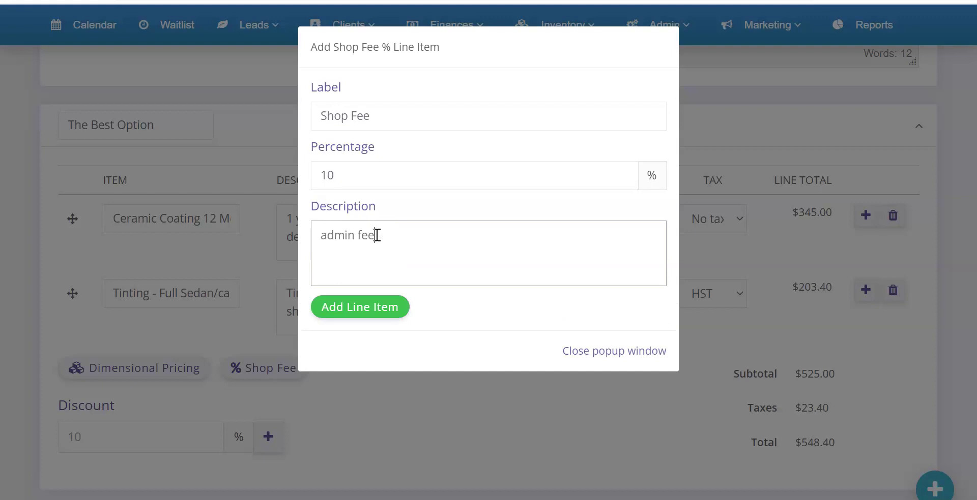
pyautogui.moveTo(371, 116); pyautogui.dragTo(281, 115)
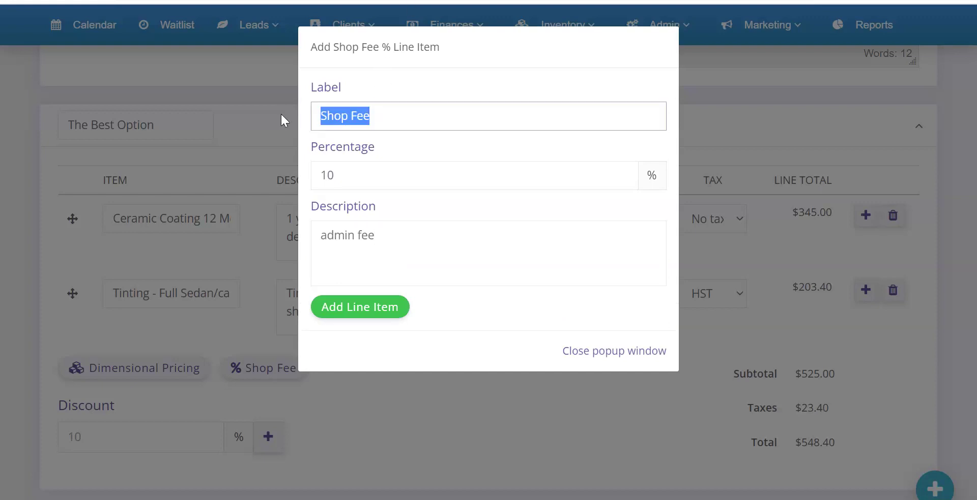
pyautogui.write('Admin Fee')
pyautogui.click(353, 312)
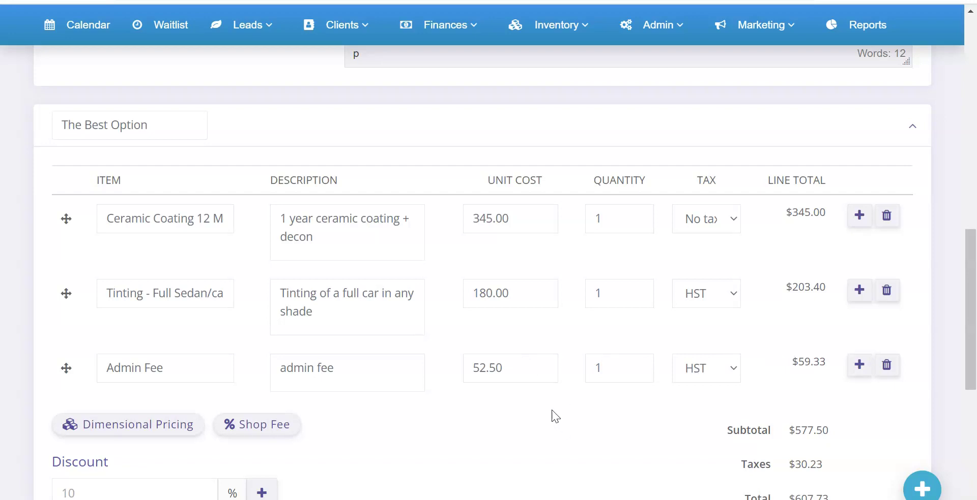
pyautogui.moveTo(193, 359); pyautogui.dragTo(99, 367)
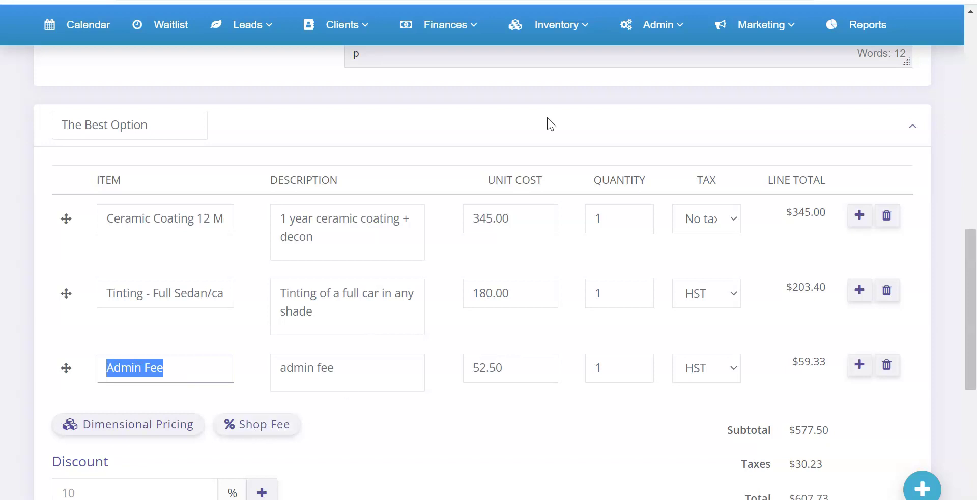
# Open the business settings and search them for "admin fee", then clear the search
pyautogui.click(657, 25)
pyautogui.click(657, 89)
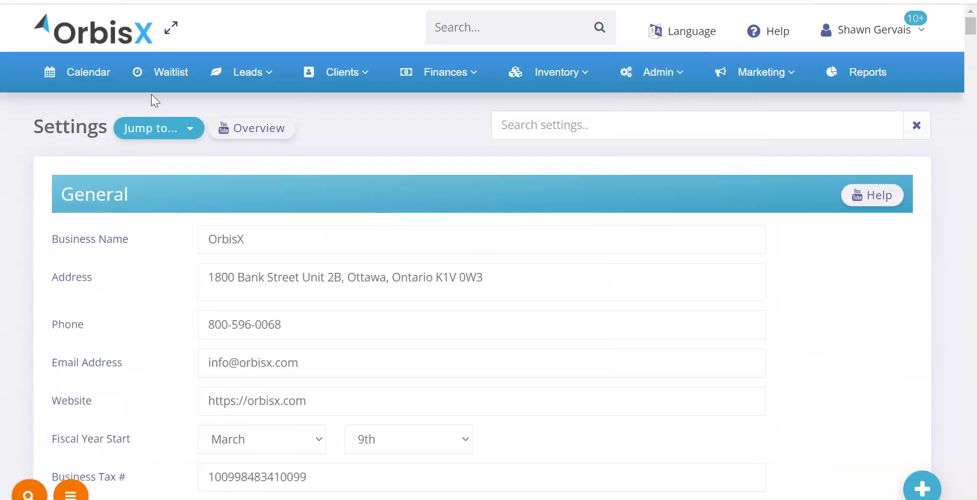
pyautogui.click(521, 127)
pyautogui.write('admin fee')
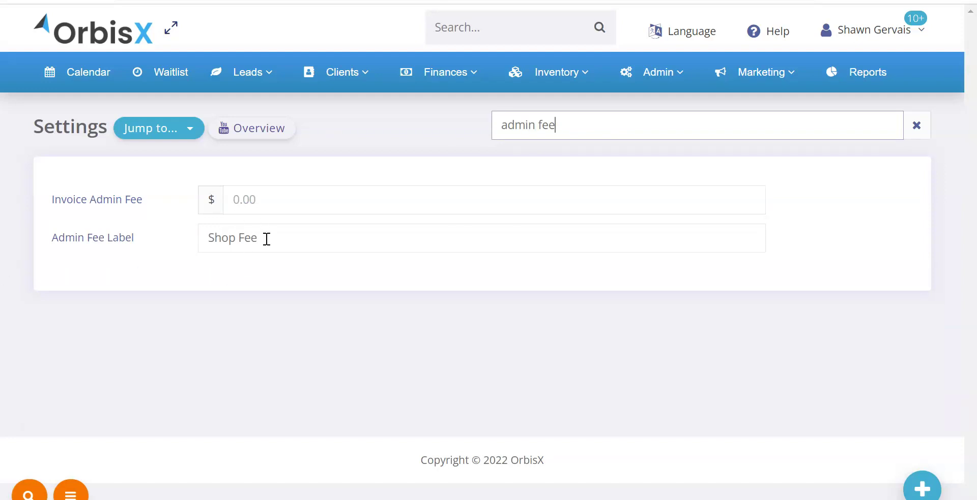
pyautogui.click(916, 125)
# Set the Admin Fee Label in the Deposits & Invoices settings to "Admin Fee"
pyautogui.click(178, 133)
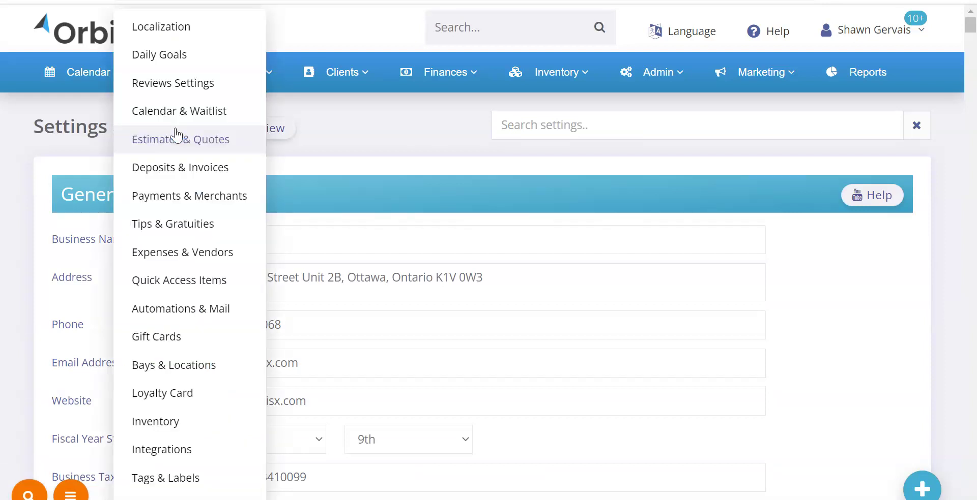
pyautogui.click(196, 170)
pyautogui.scroll(-3, 145, 224)
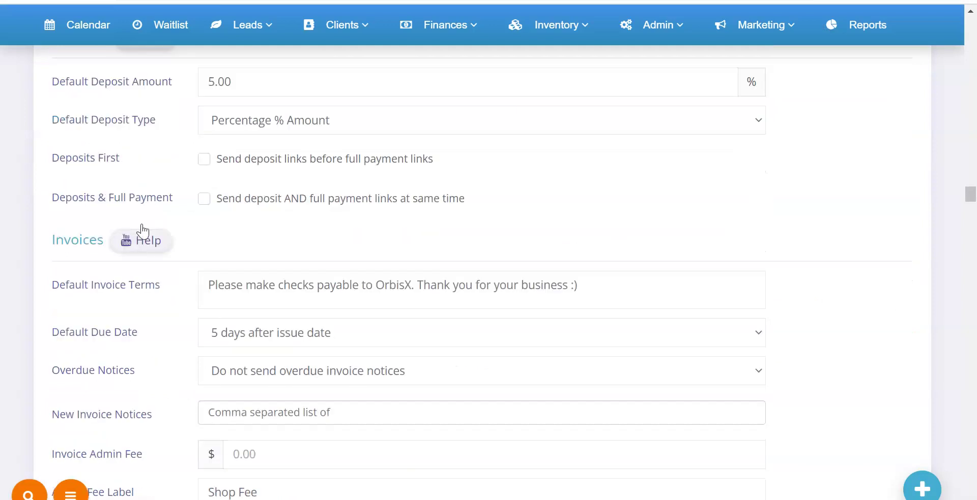
pyautogui.scroll(-2, 144, 227)
pyautogui.moveTo(81, 269)
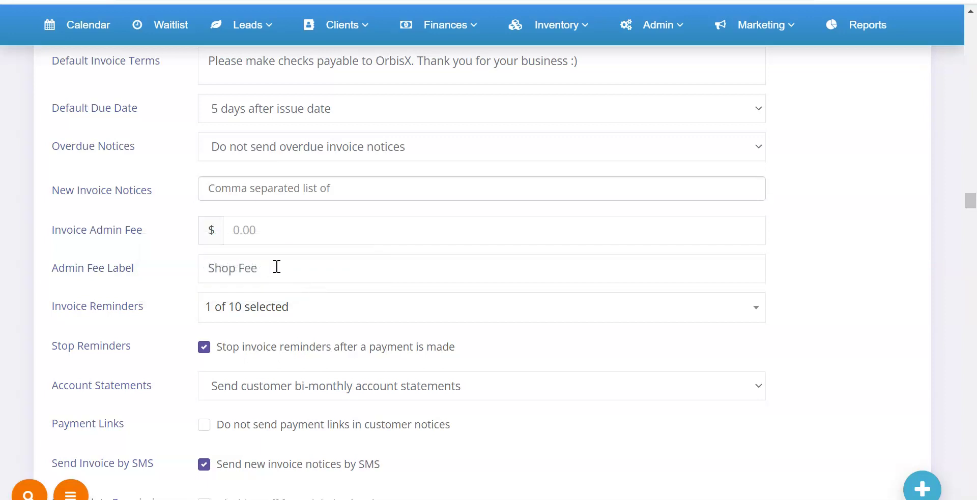
pyautogui.moveTo(277, 266); pyautogui.dragTo(206, 267)
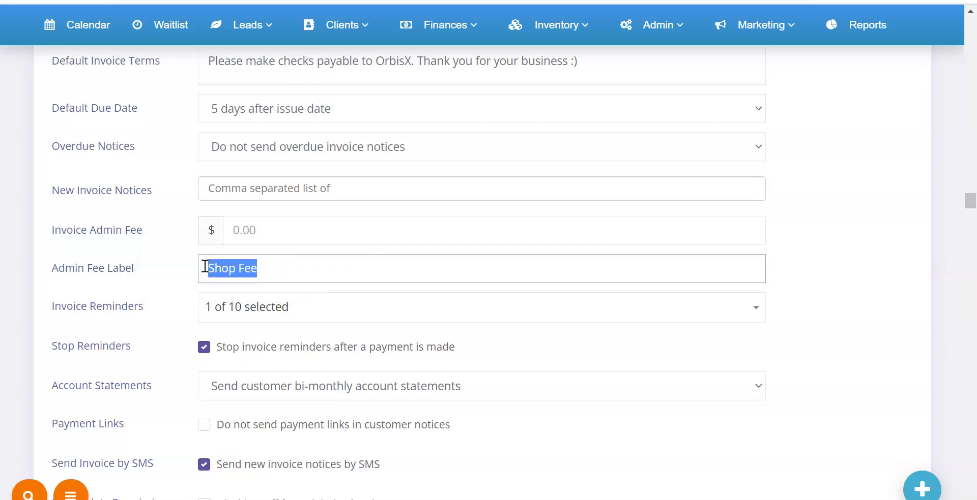
pyautogui.write('Admin Fee')
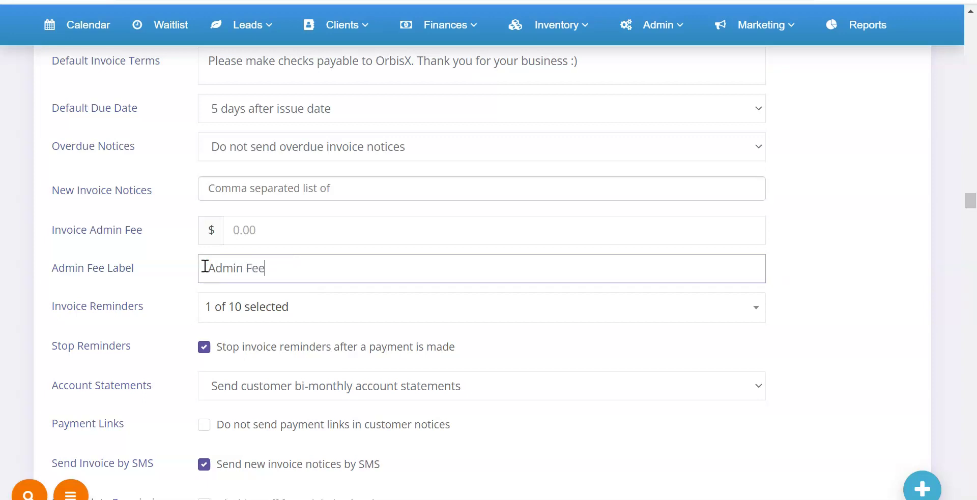
# Set the Admin Fee Label to "Admin Charge" in the invoice settings
pyautogui.press('Tab')
pyautogui.doubleClick(250, 268)
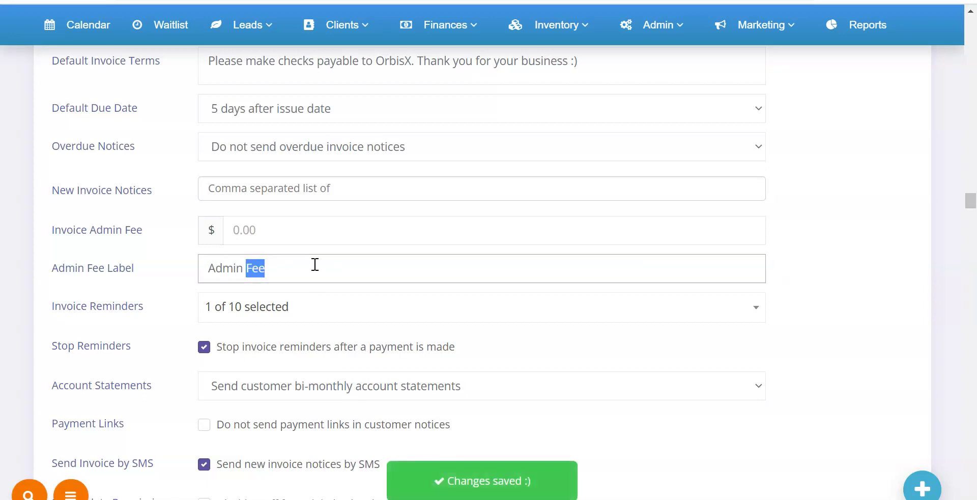
pyautogui.write('Charge')
pyautogui.press('Tab')
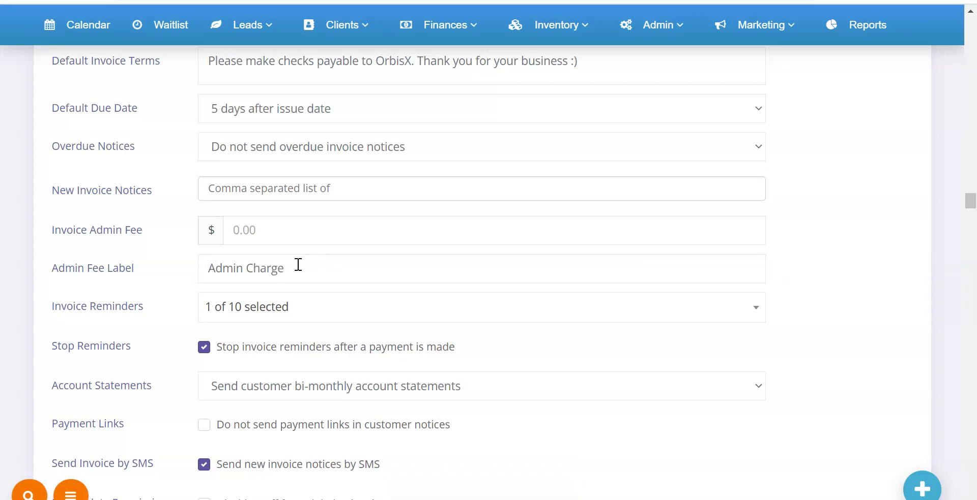
# Set the Admin Fee Label to "Shop Fee" in the invoice settings
pyautogui.doubleClick(298, 264)
pyautogui.press('BackSpace')
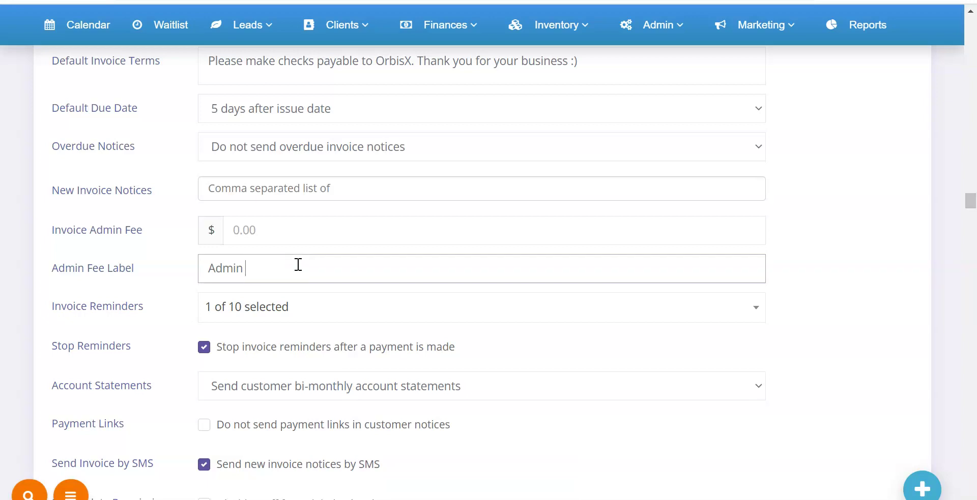
pyautogui.press('BackSpace')
pyautogui.press('BackSpace')
pyautogui.press('BackSpace')
pyautogui.press('BackSpace')
pyautogui.press('BackSpace')
pyautogui.press('BackSpace')
pyautogui.write('ShoipFee')
pyautogui.press('Tab')
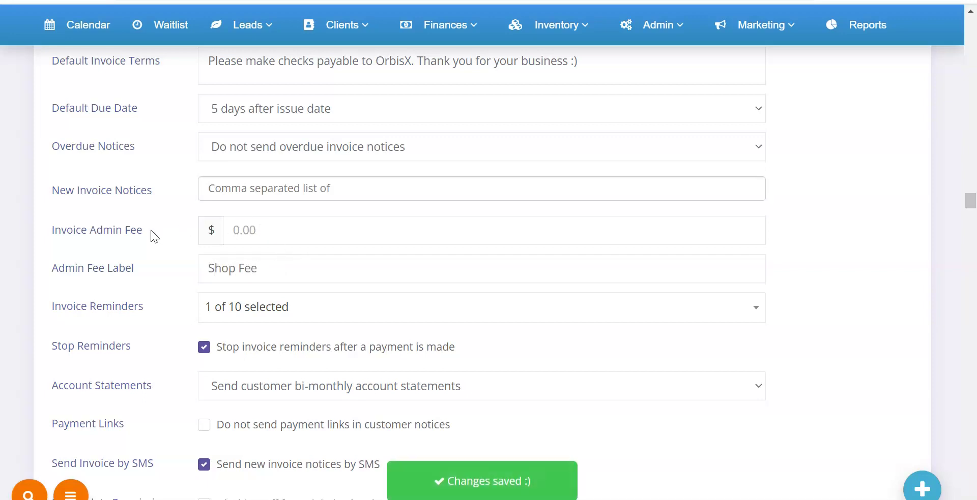
# Set the Invoice Admin Fee to $5 and examine the default fee line and its unit cost on a new invoice
pyautogui.moveTo(127, 235)
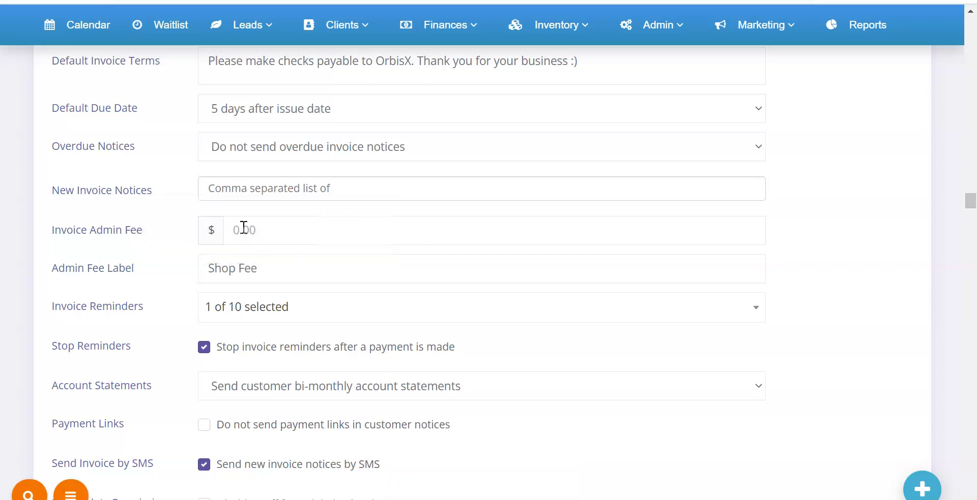
pyautogui.click(248, 230)
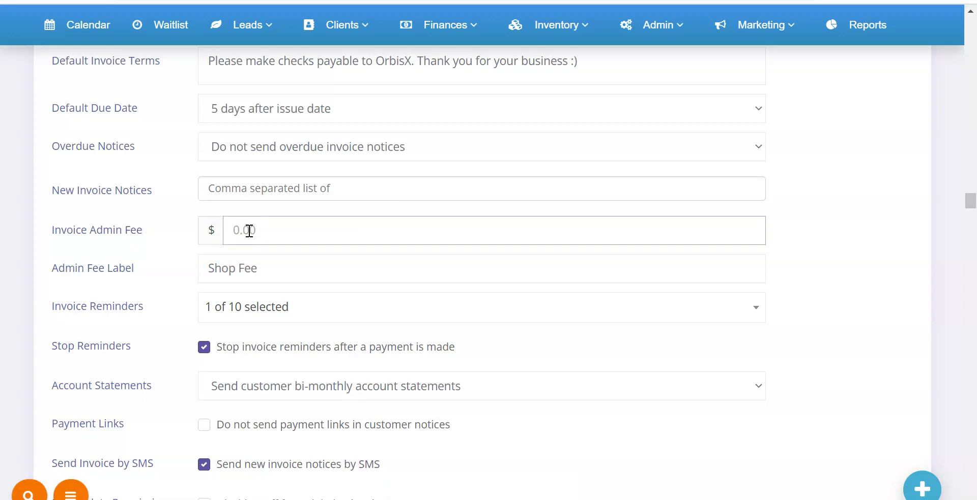
pyautogui.moveTo(137, 235)
pyautogui.write('5')
pyautogui.click(810, 246)
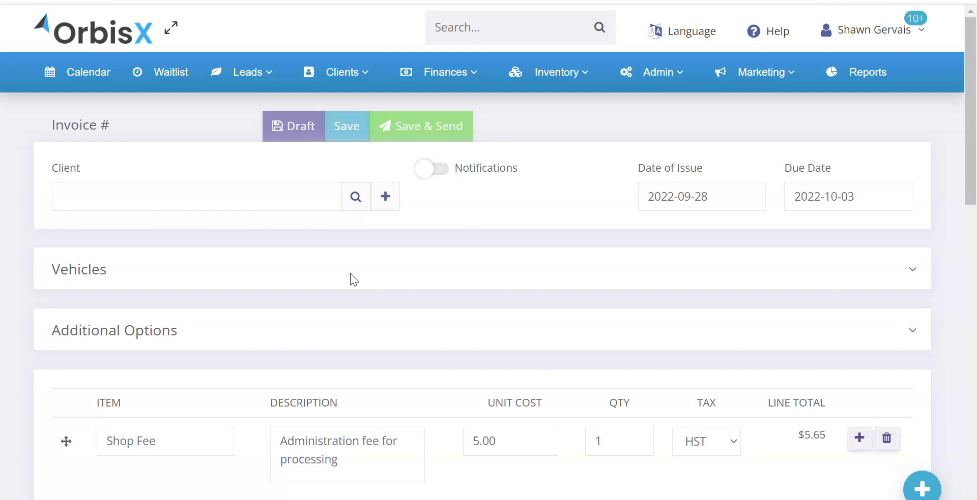
pyautogui.scroll(-2, 350, 273)
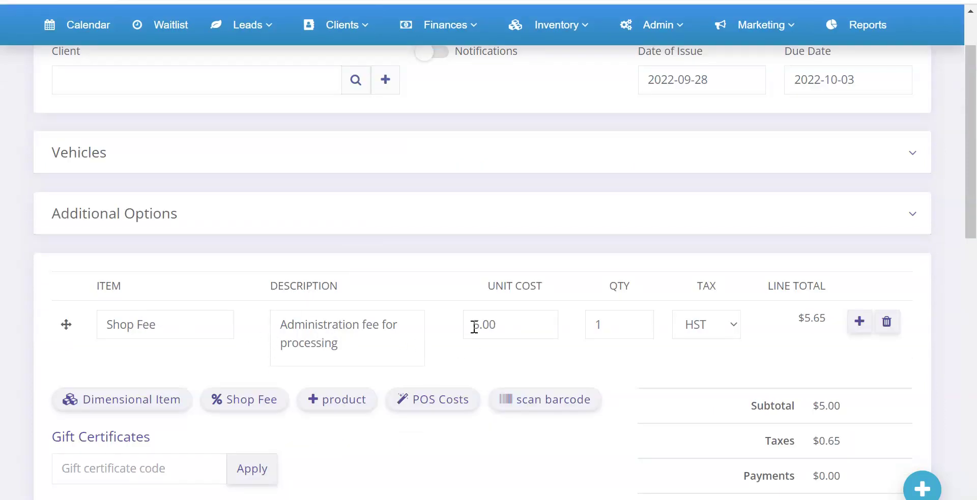
pyautogui.moveTo(474, 327); pyautogui.dragTo(530, 327)
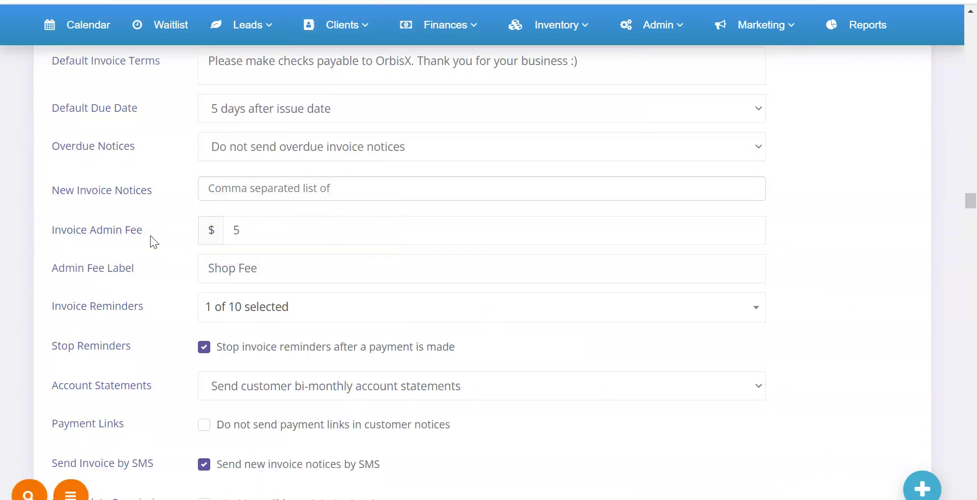
# Clear the Invoice Admin Fee amount in the settings, keeping the fee label as it is
pyautogui.moveTo(253, 230); pyautogui.dragTo(203, 233)
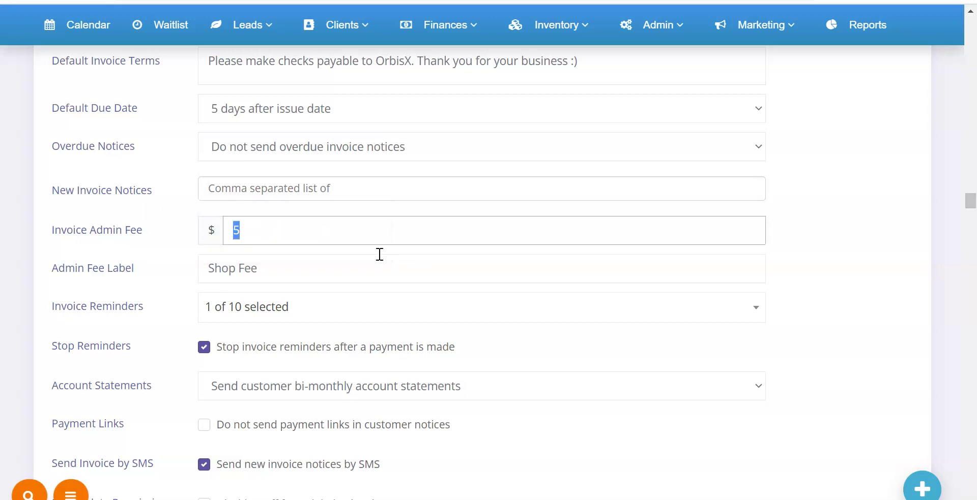
pyautogui.press('BackSpace')
pyautogui.click(804, 230)
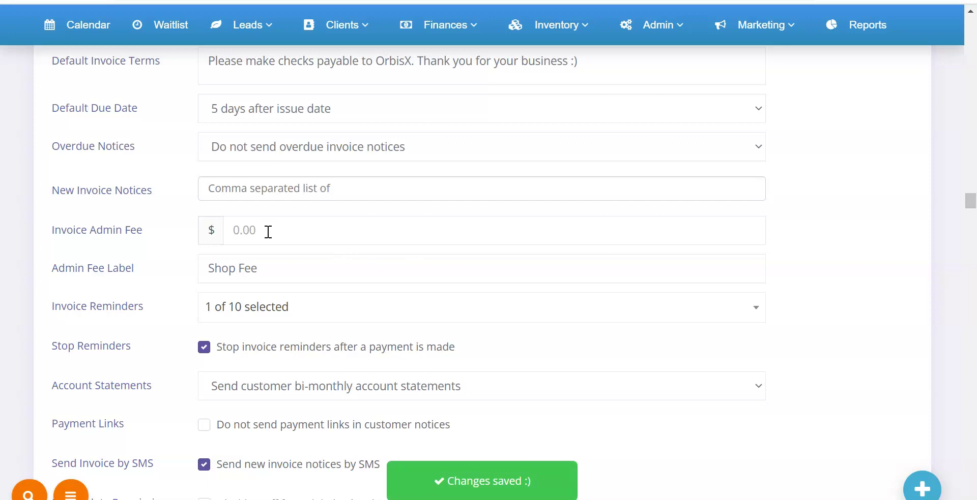
pyautogui.moveTo(280, 268); pyautogui.dragTo(196, 269)
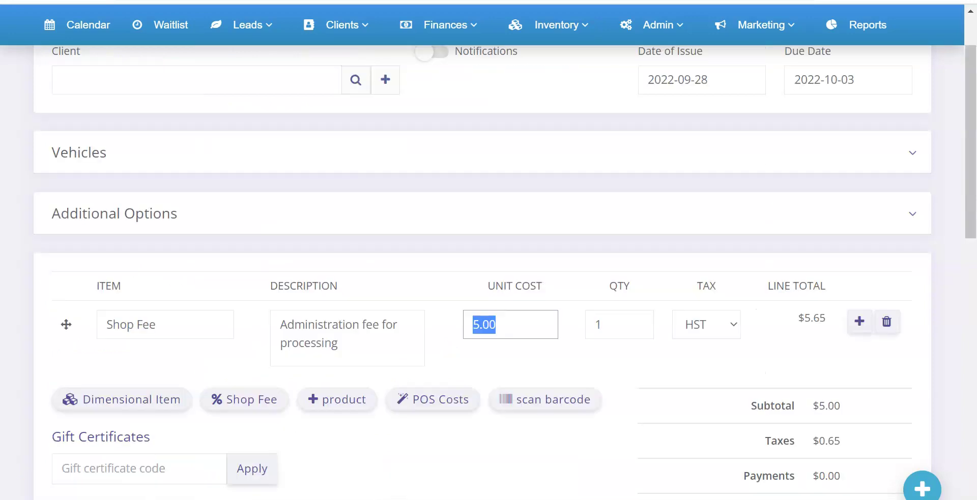
# Examine the label, percentage and description fields for a shop fee line on the existing invoice, and close the form without adding a line
pyautogui.click(422, 33)
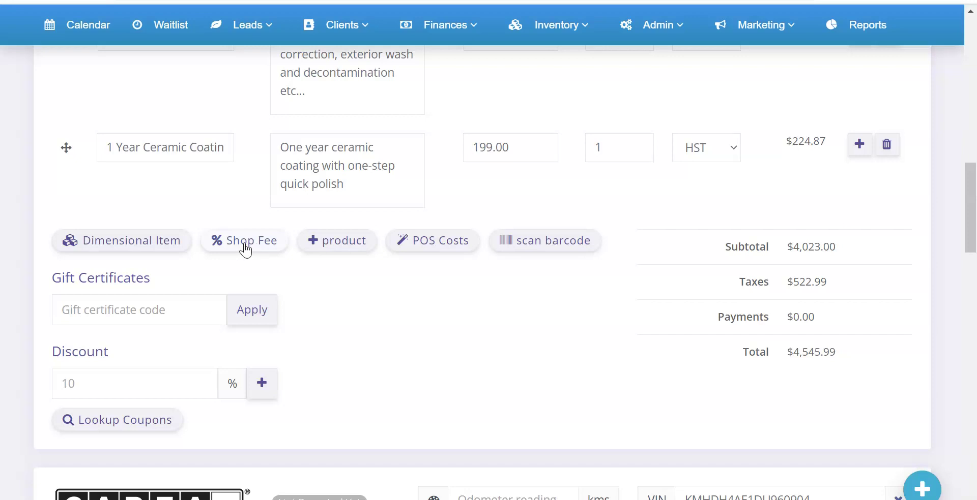
pyautogui.click(243, 246)
pyautogui.tripleClick(340, 120)
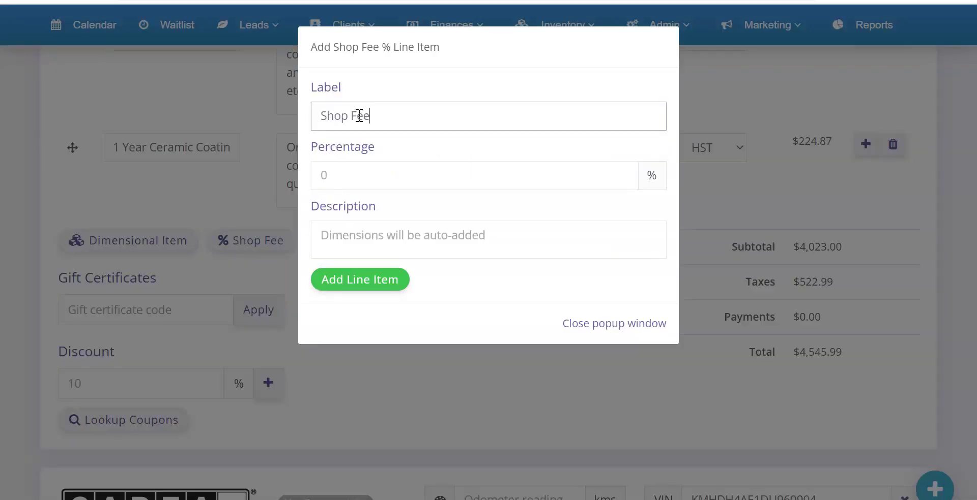
pyautogui.click(350, 181)
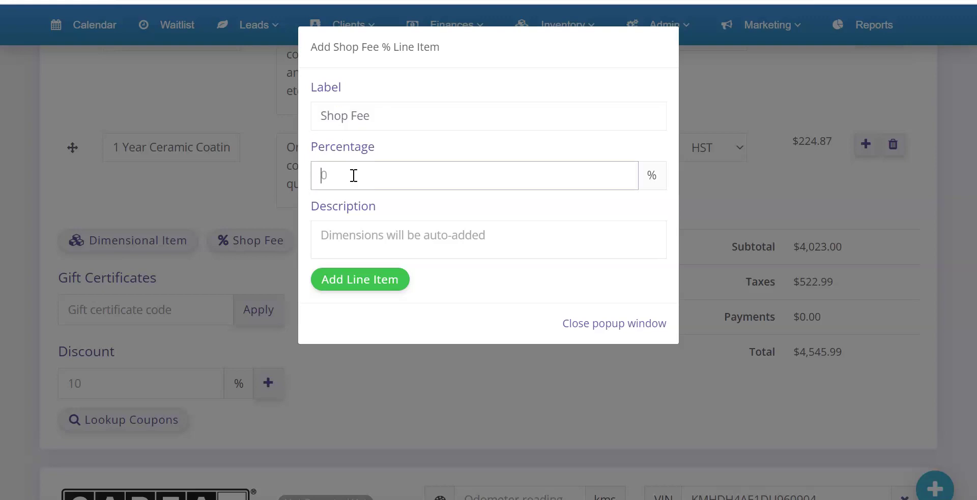
pyautogui.click(368, 229)
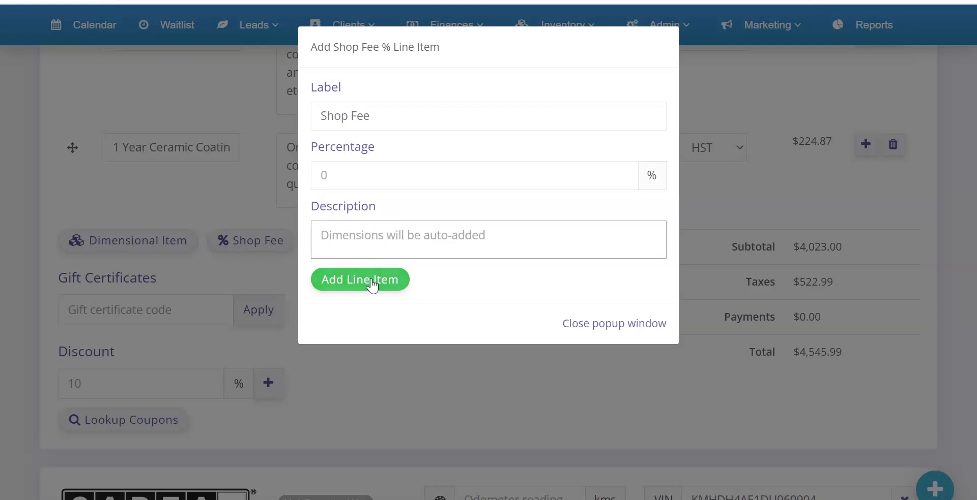
pyautogui.click(411, 359)
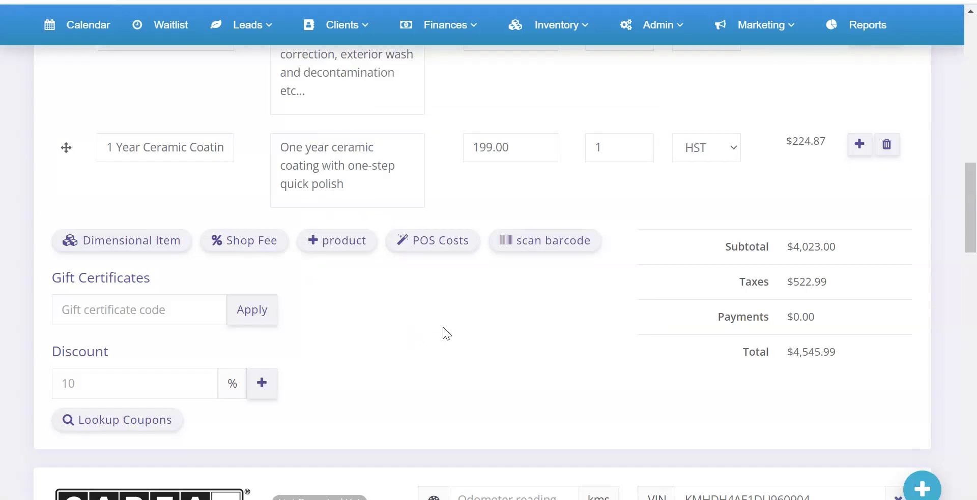